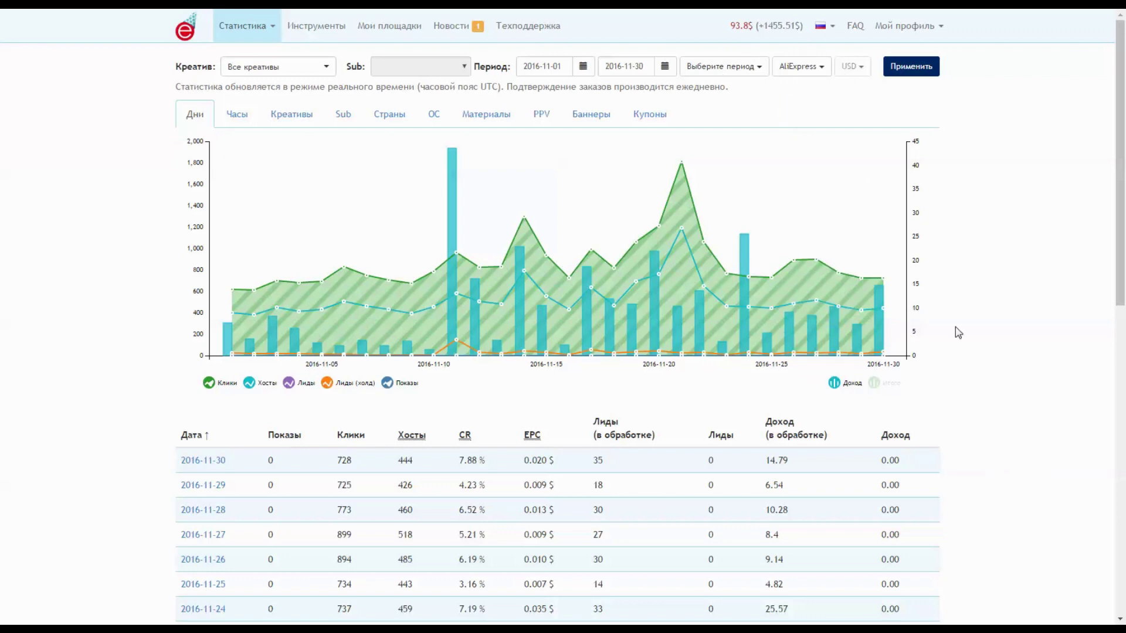
Step: Review the AliExpress daily statistics for 2016-11-01 to 2016-11-30, including the available period presets and the totals row
{"action": "left_click", "coordinate": [731, 74]}
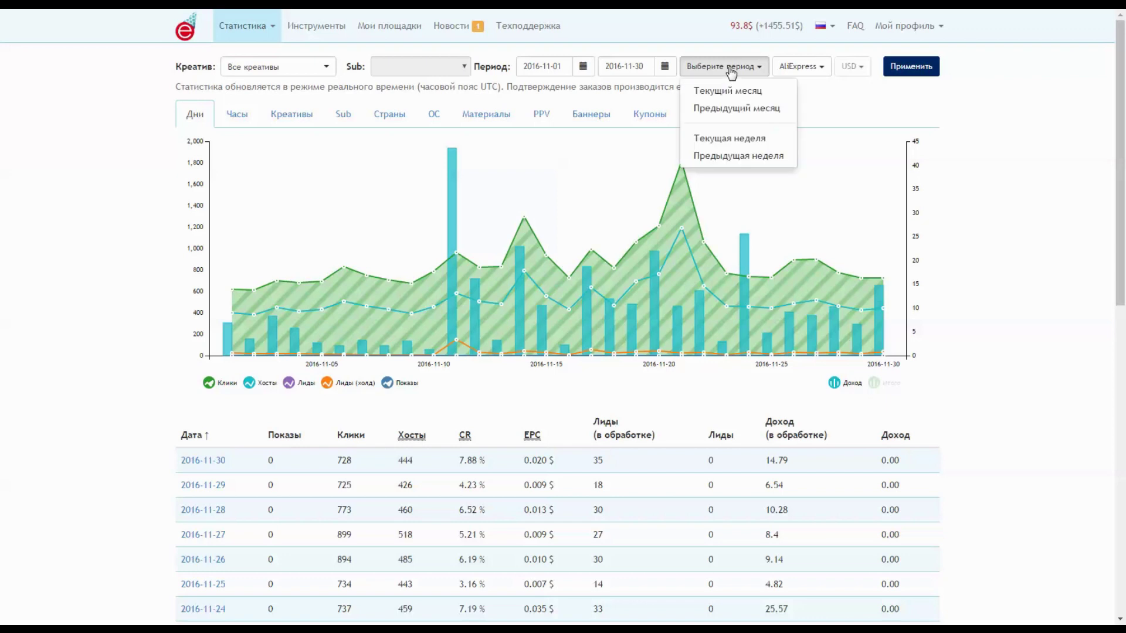
{"action": "left_click", "coordinate": [843, 111]}
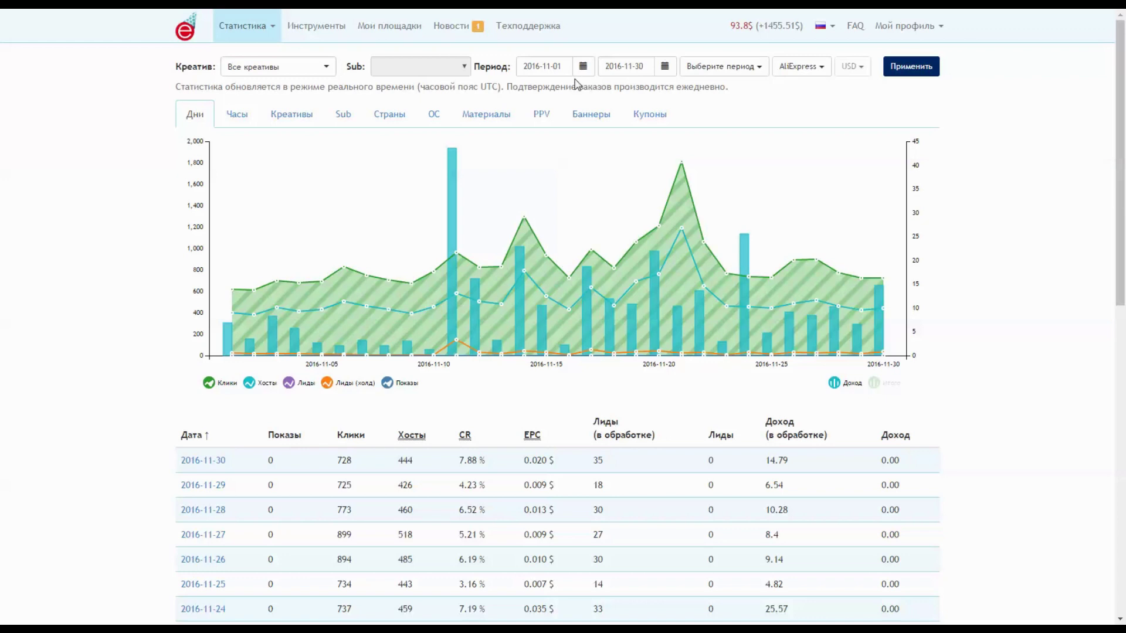
{"action": "scroll", "coordinate": [1013, 341], "scroll_direction": "down", "scroll_amount": 11}
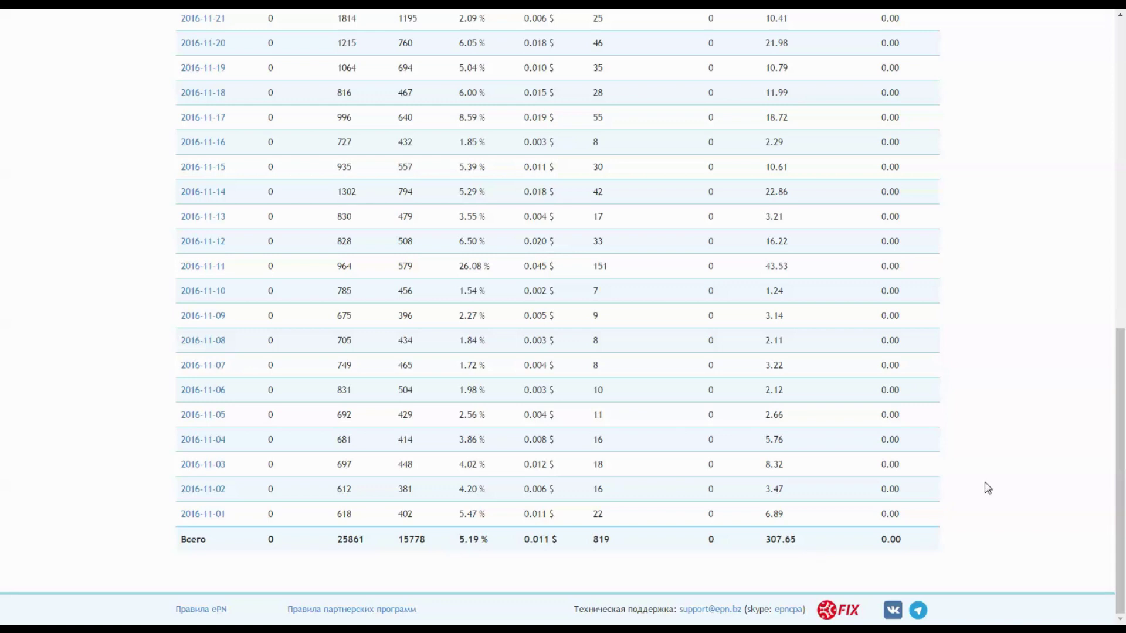
{"action": "scroll", "coordinate": [988, 491], "scroll_direction": "up", "scroll_amount": 1}
{"action": "scroll", "coordinate": [988, 490], "scroll_direction": "down", "scroll_amount": 1}
{"action": "scroll", "coordinate": [815, 568], "scroll_direction": "up", "scroll_amount": 2}
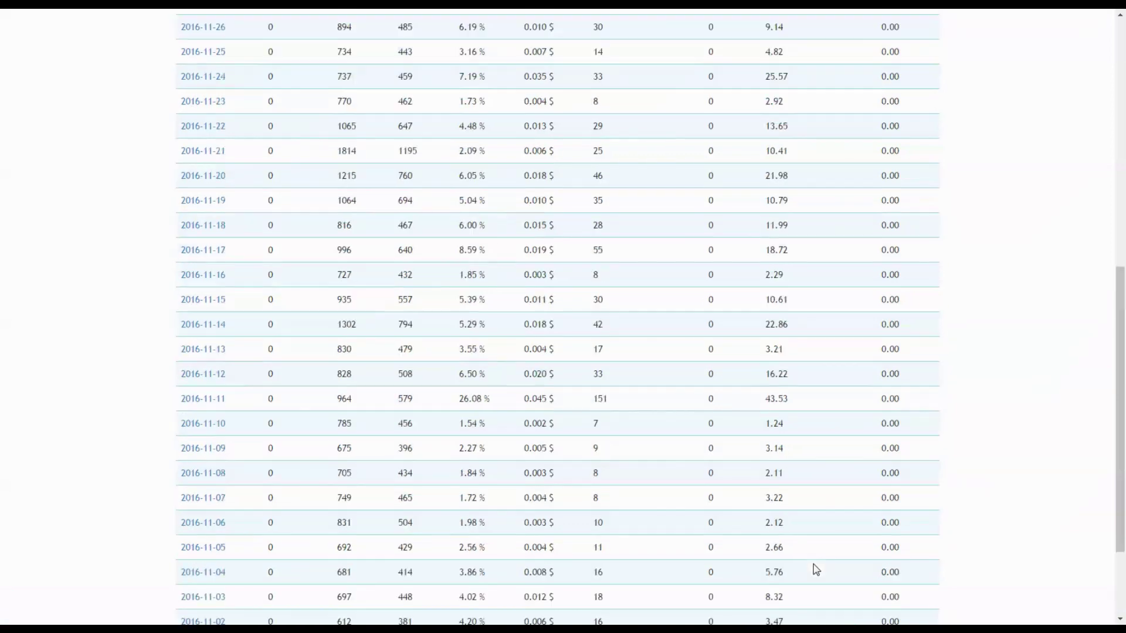
{"action": "scroll", "coordinate": [815, 568], "scroll_direction": "up", "scroll_amount": 6}
{"action": "scroll", "coordinate": [815, 569], "scroll_direction": "up", "scroll_amount": 2}
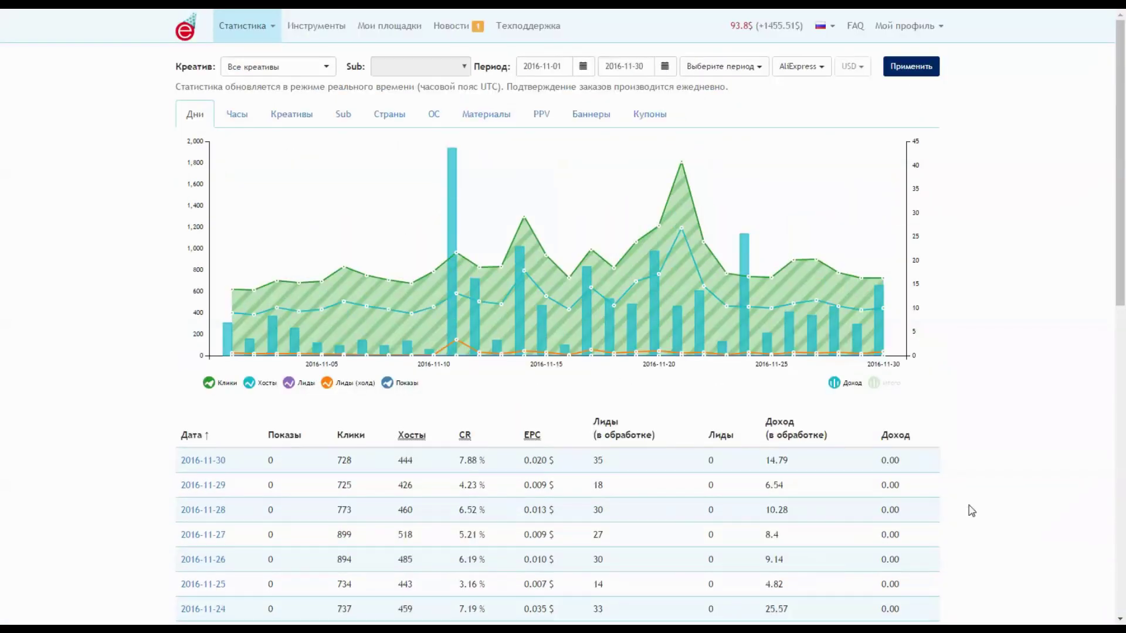
{"action": "scroll", "coordinate": [990, 486], "scroll_direction": "down", "scroll_amount": 5}
{"action": "scroll", "coordinate": [994, 498], "scroll_direction": "down", "scroll_amount": 5}
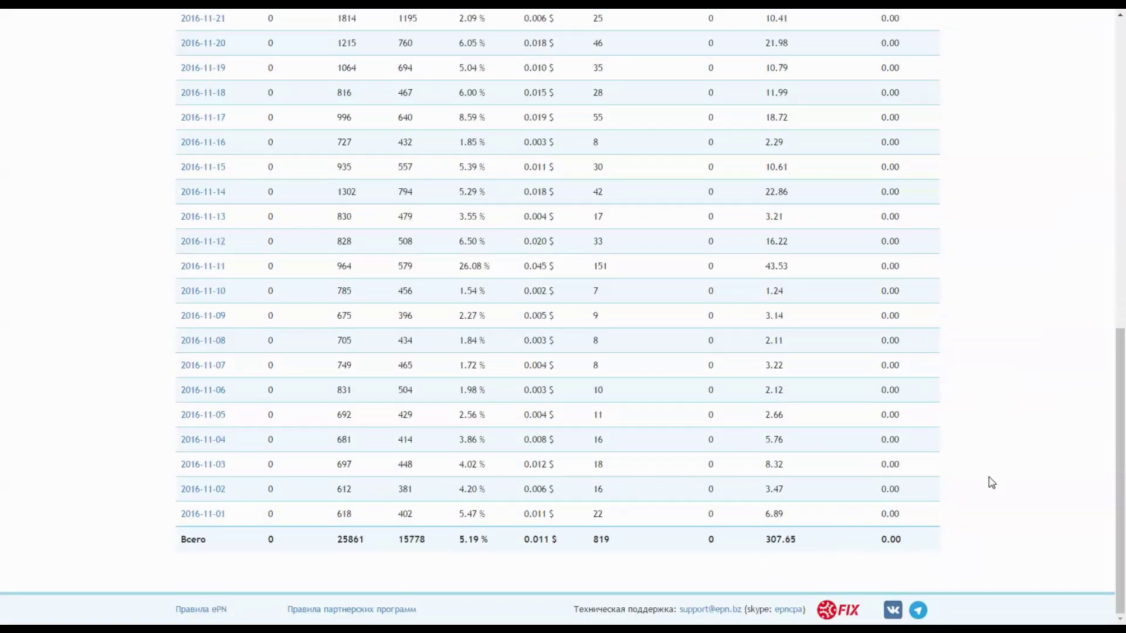
{"action": "scroll", "coordinate": [991, 460], "scroll_direction": "up", "scroll_amount": 1}
{"action": "scroll", "coordinate": [985, 455], "scroll_direction": "down", "scroll_amount": 1}
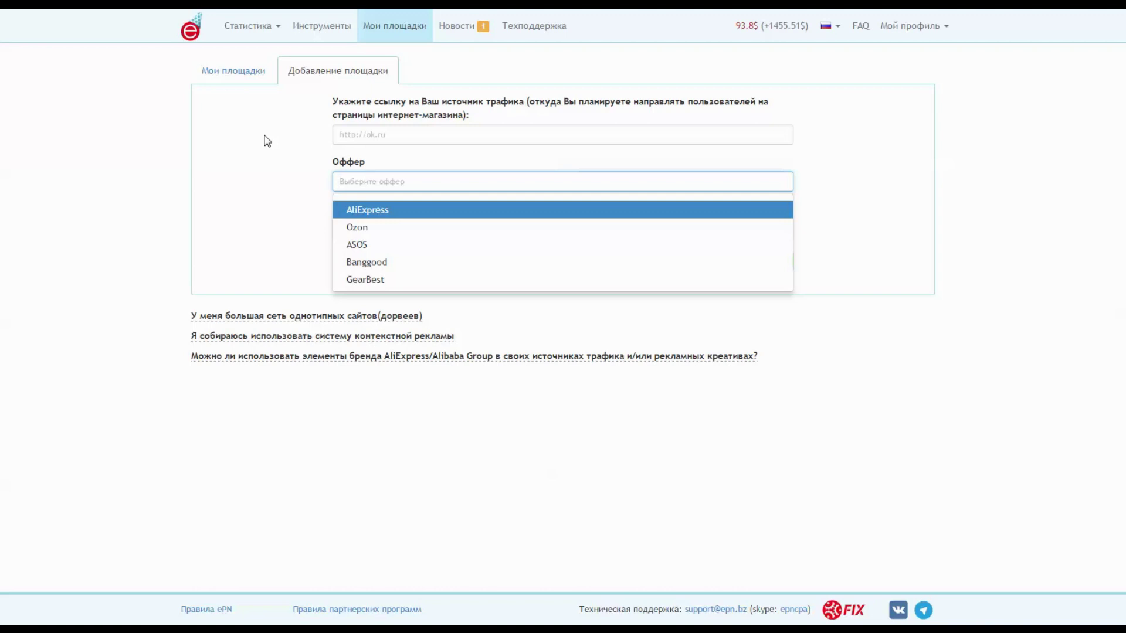
Step: Leave the site-adding form and open the form for creating a new affiliate link
{"action": "left_click", "coordinate": [233, 71]}
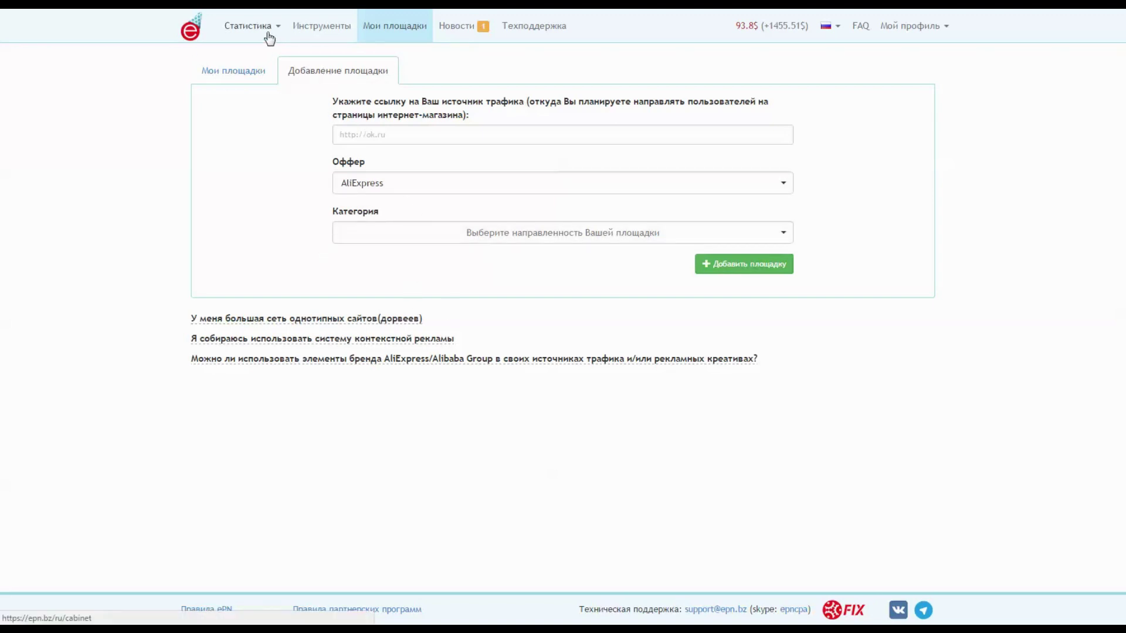
{"action": "left_click", "coordinate": [320, 25]}
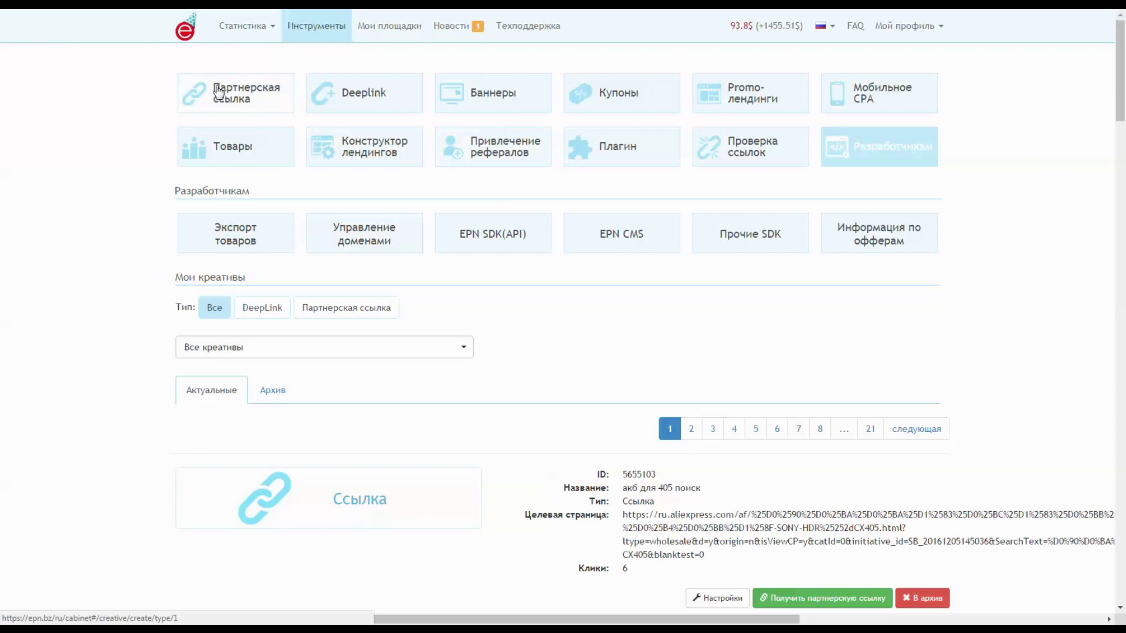
{"action": "left_click", "coordinate": [247, 98]}
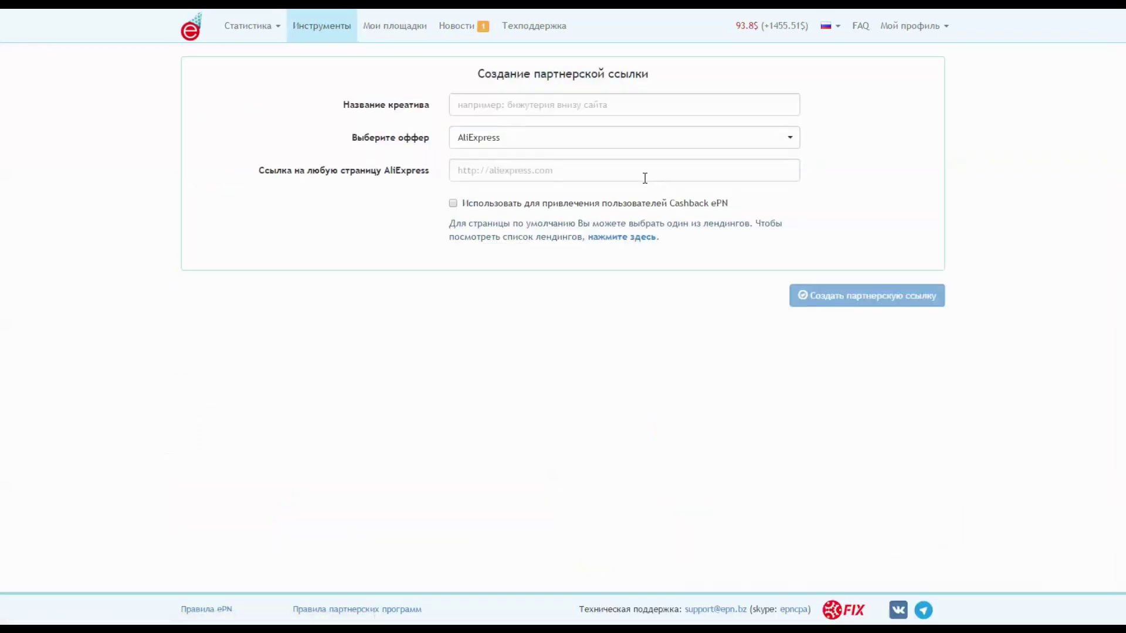
Step: Choose AliExpress as the offer for the affiliate link and go through the form's page link and creative name fields
{"action": "left_click", "coordinate": [622, 137]}
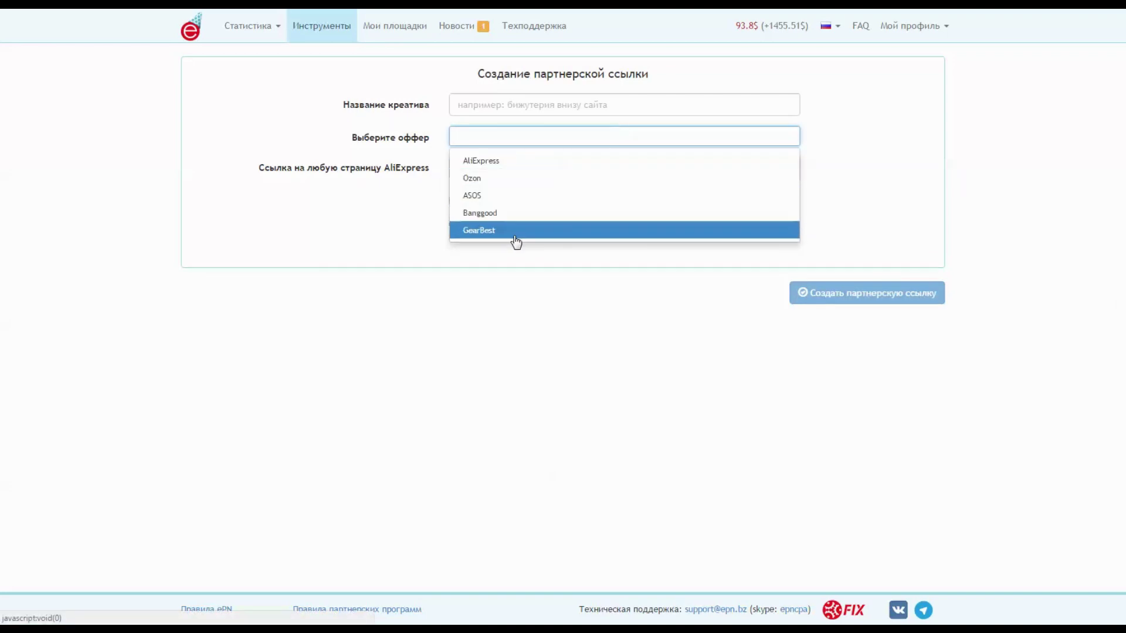
{"action": "left_click", "coordinate": [518, 167]}
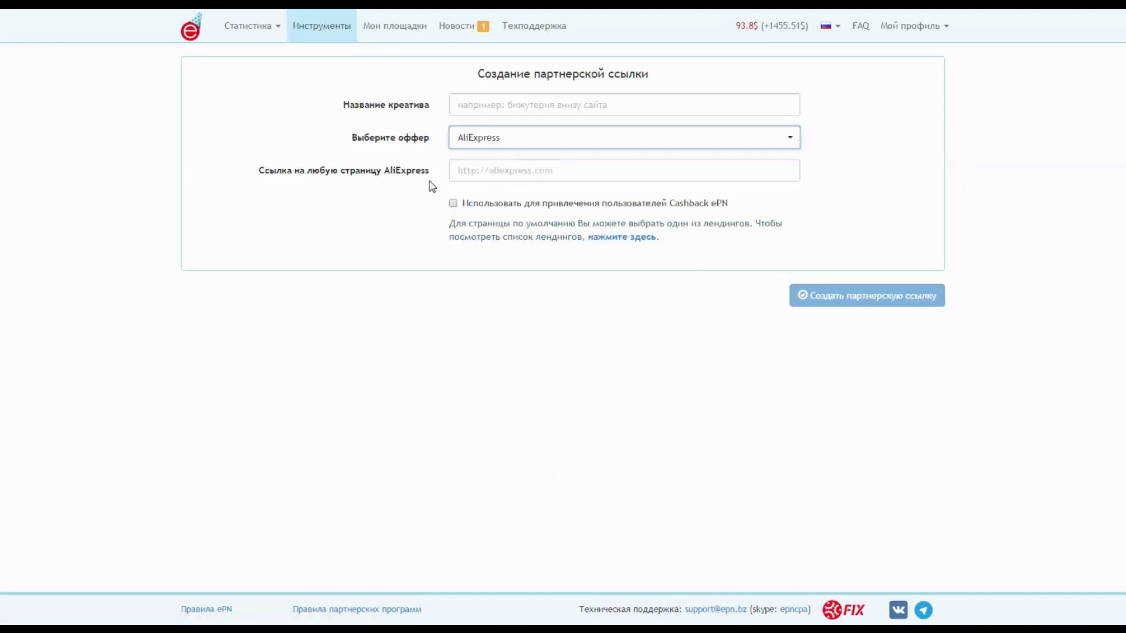
{"action": "left_click", "coordinate": [578, 174]}
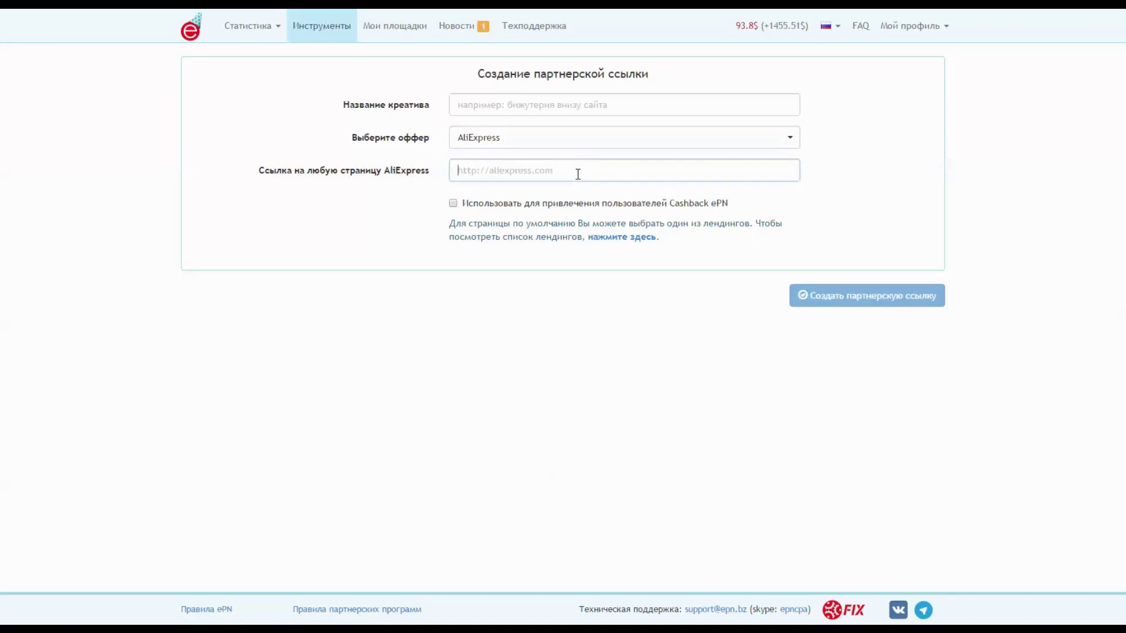
{"action": "left_click", "coordinate": [633, 102]}
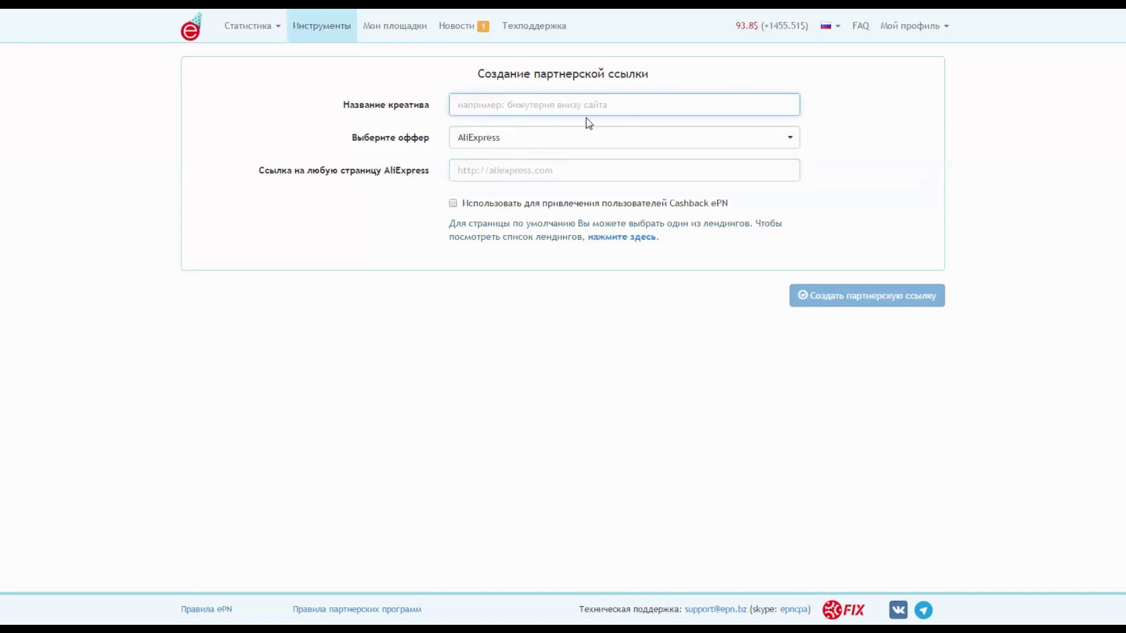
{"action": "left_click", "coordinate": [872, 301]}
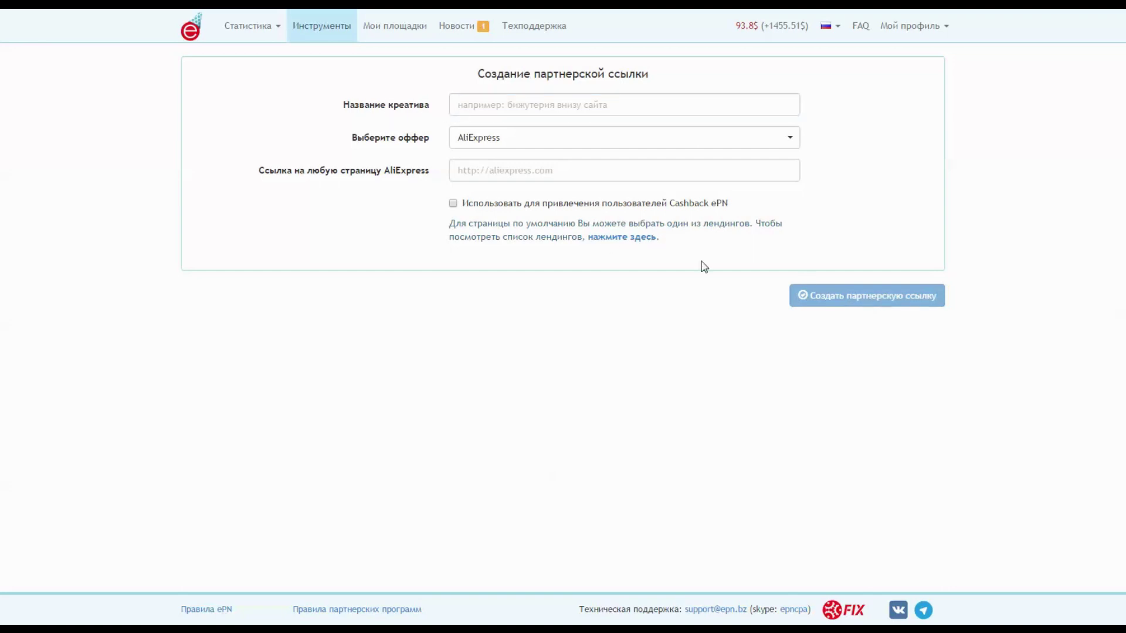
Step: Get the affiliate link for the "АКБ для 405" creative and generate its shortened version
{"action": "scroll", "coordinate": [690, 320], "scroll_direction": "down", "scroll_amount": 10}
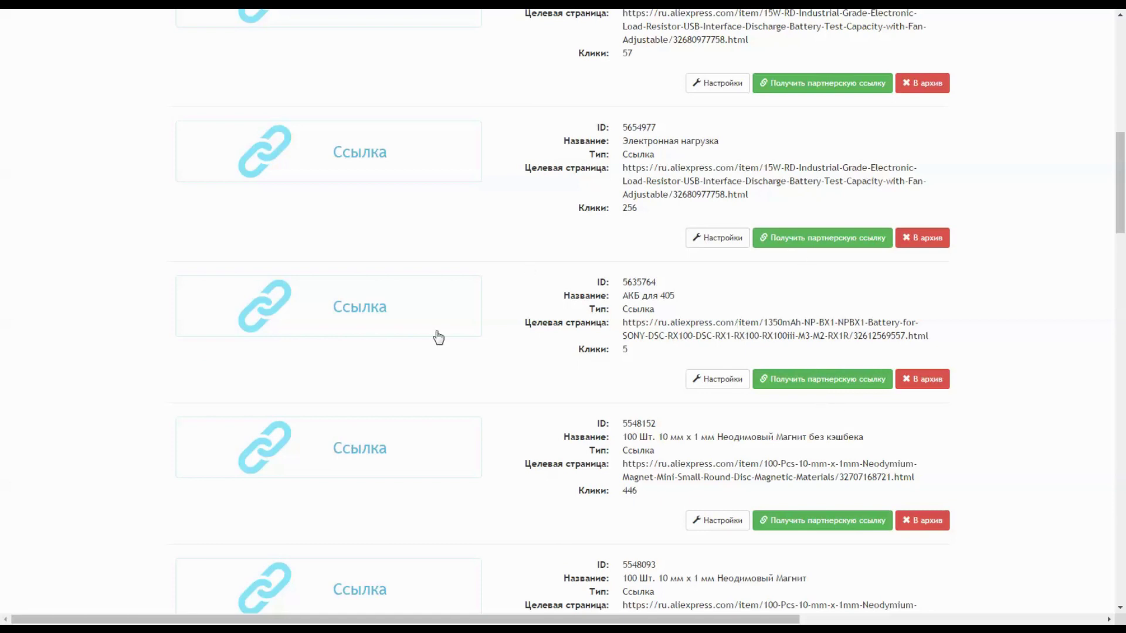
{"action": "left_click", "coordinate": [845, 382]}
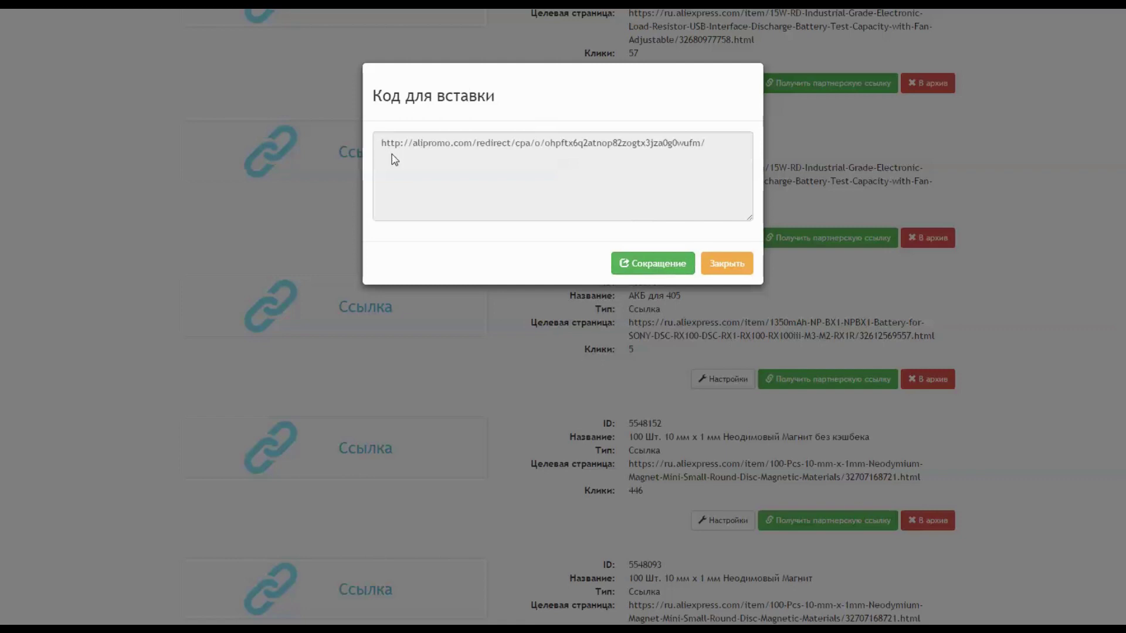
{"action": "left_click", "coordinate": [654, 268]}
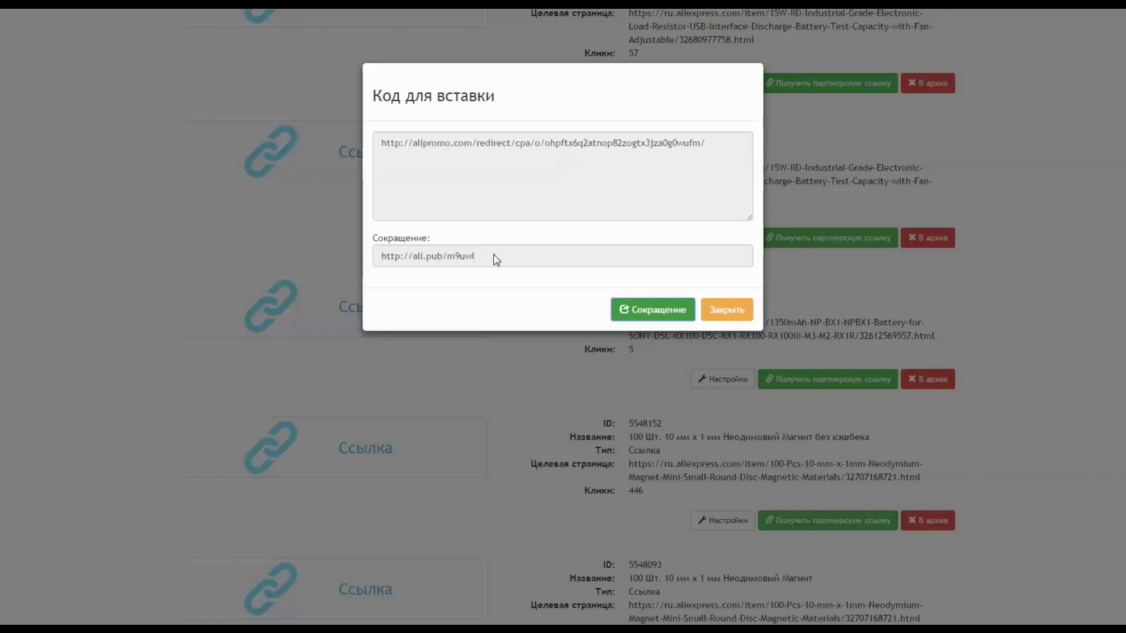
{"action": "left_click", "coordinate": [729, 310]}
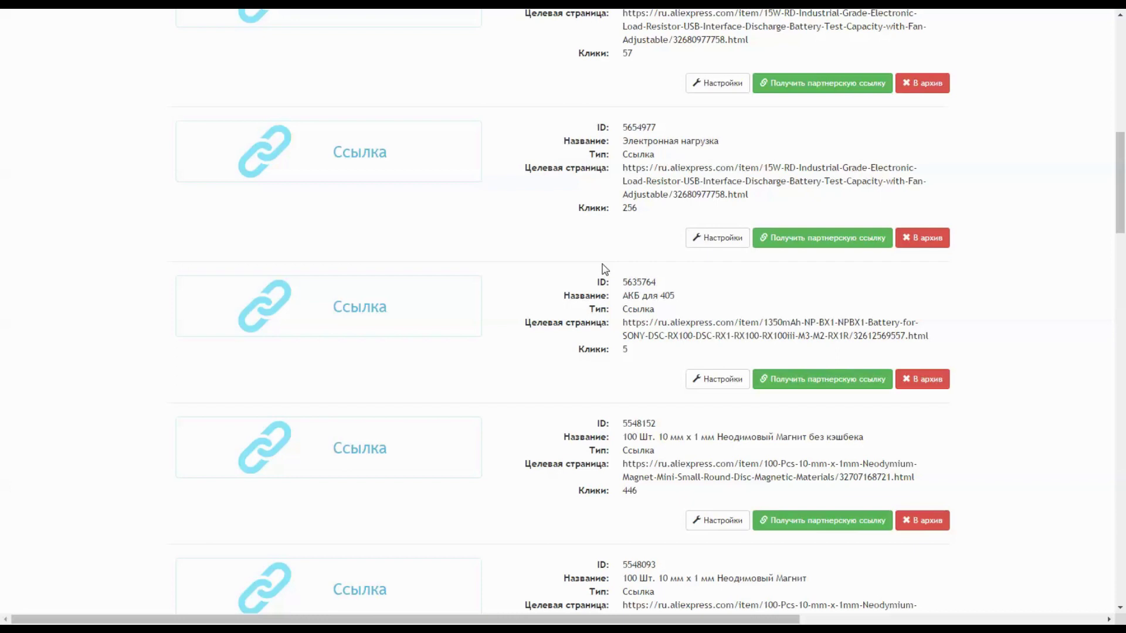
Step: Go back to the daily statistics and open the order details for 2016-12-06
{"action": "scroll", "coordinate": [546, 261], "scroll_direction": "up", "scroll_amount": 10}
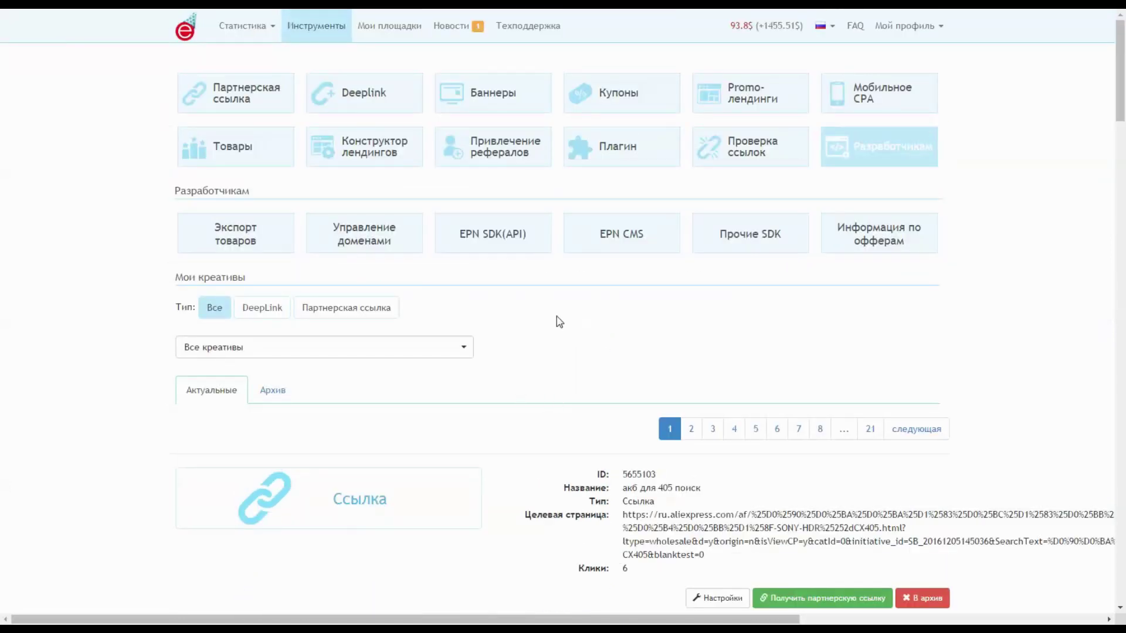
{"action": "left_click", "coordinate": [250, 30]}
{"action": "left_click", "coordinate": [249, 54]}
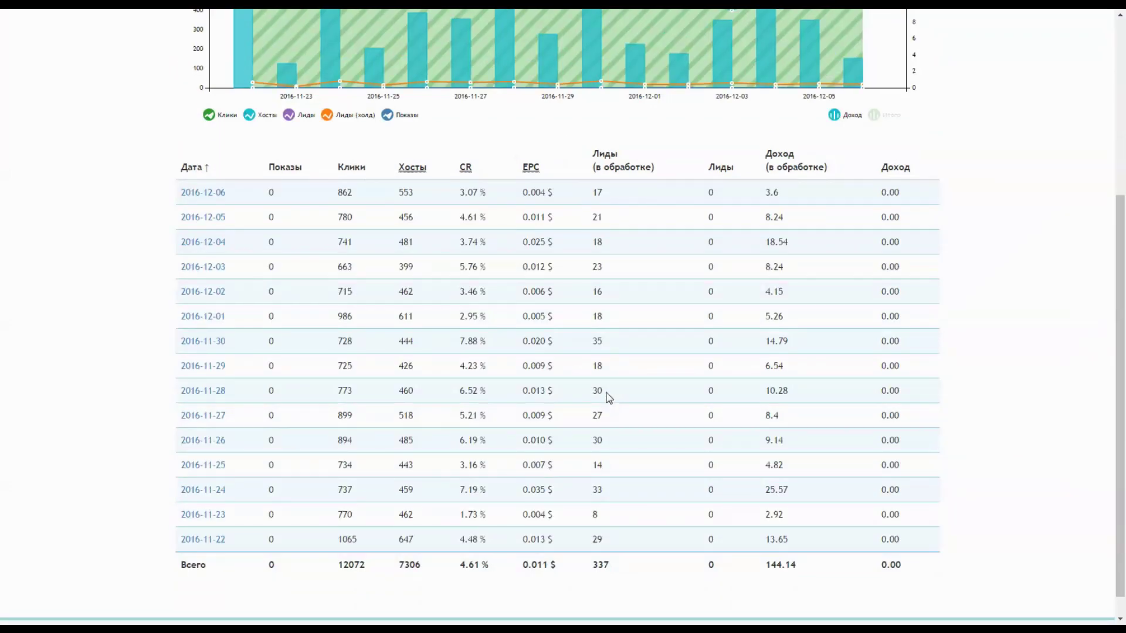
{"action": "left_click", "coordinate": [210, 193]}
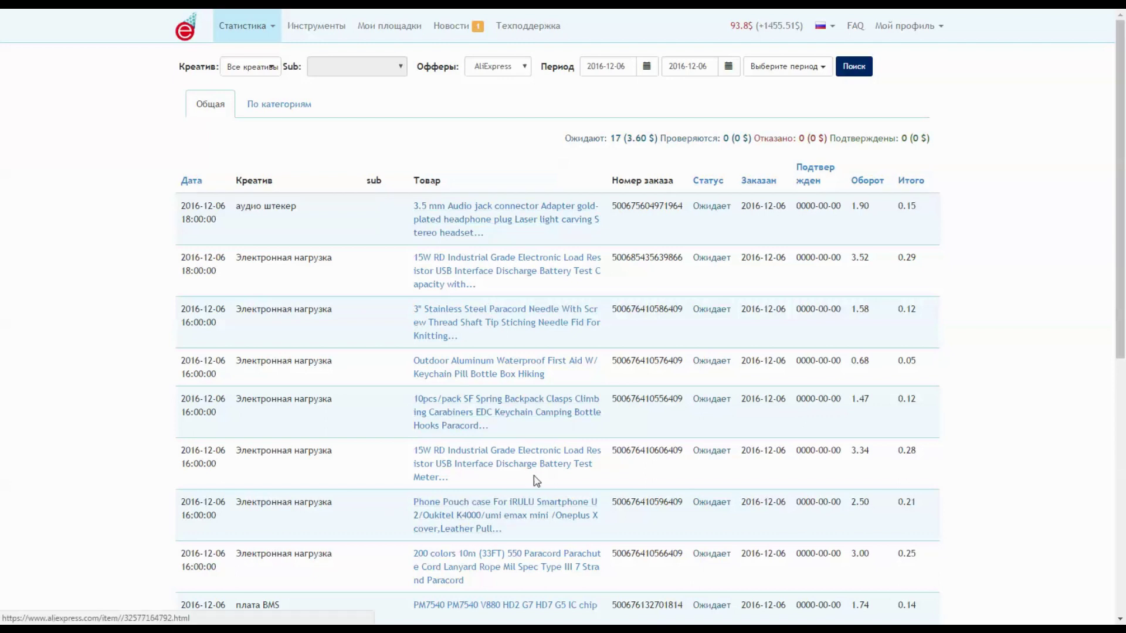
Step: Find the 100-piece 10 mm x 1 mm neodymium magnet order in the list and view its AliExpress product page
{"action": "scroll", "coordinate": [535, 476], "scroll_direction": "down", "scroll_amount": 1}
{"action": "scroll", "coordinate": [534, 476], "scroll_direction": "down", "scroll_amount": 5}
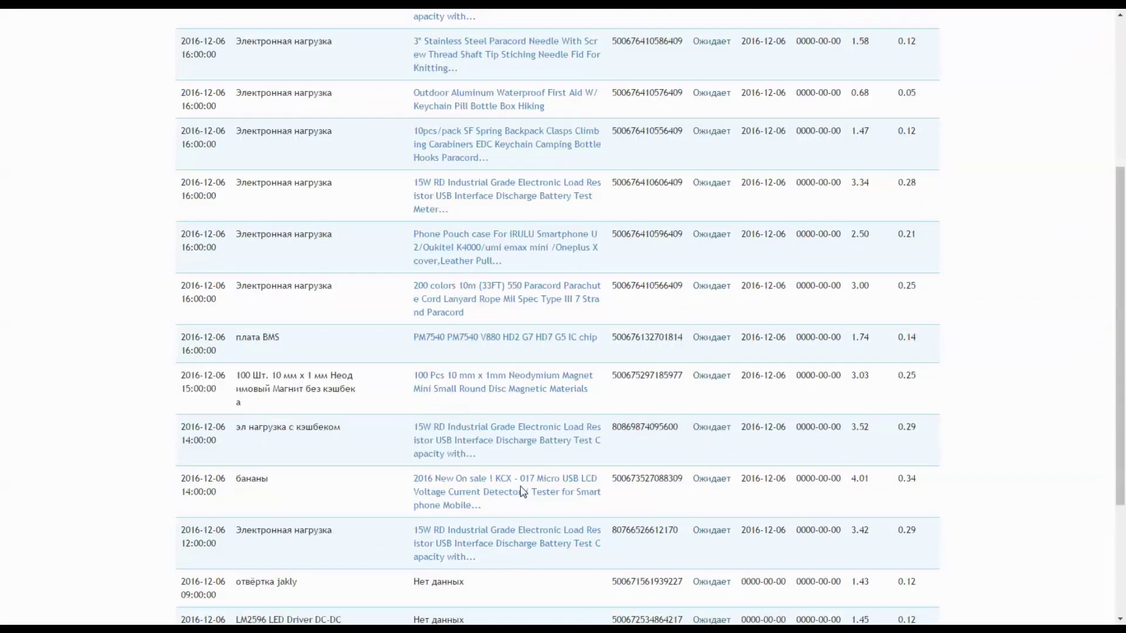
{"action": "left_click", "coordinate": [449, 389]}
{"action": "mouse_move", "coordinate": [169, 357]}
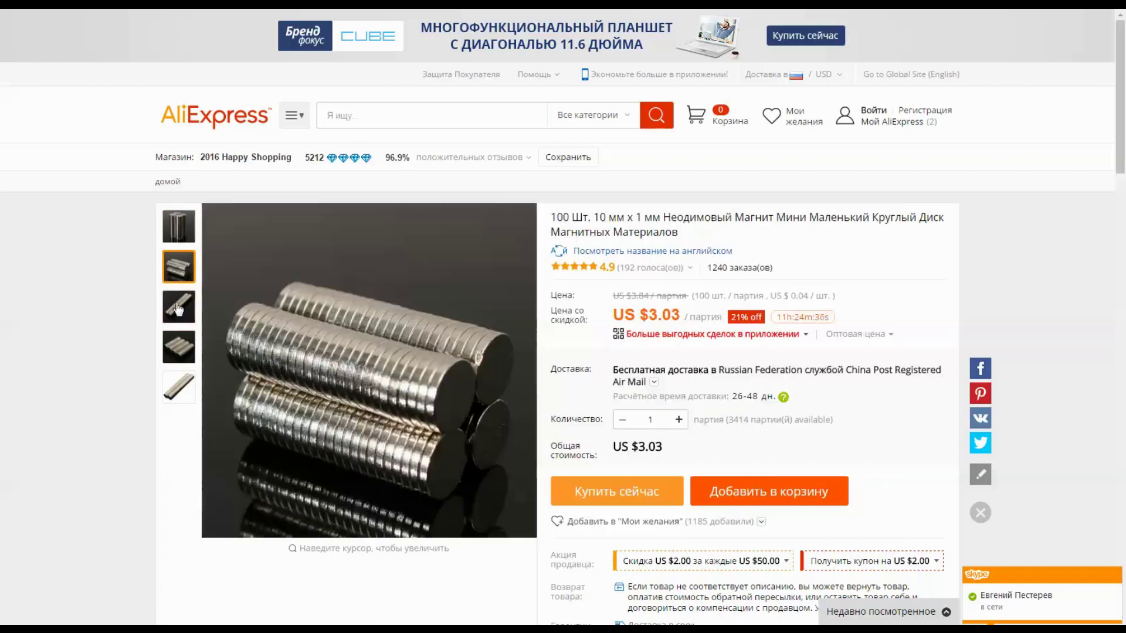